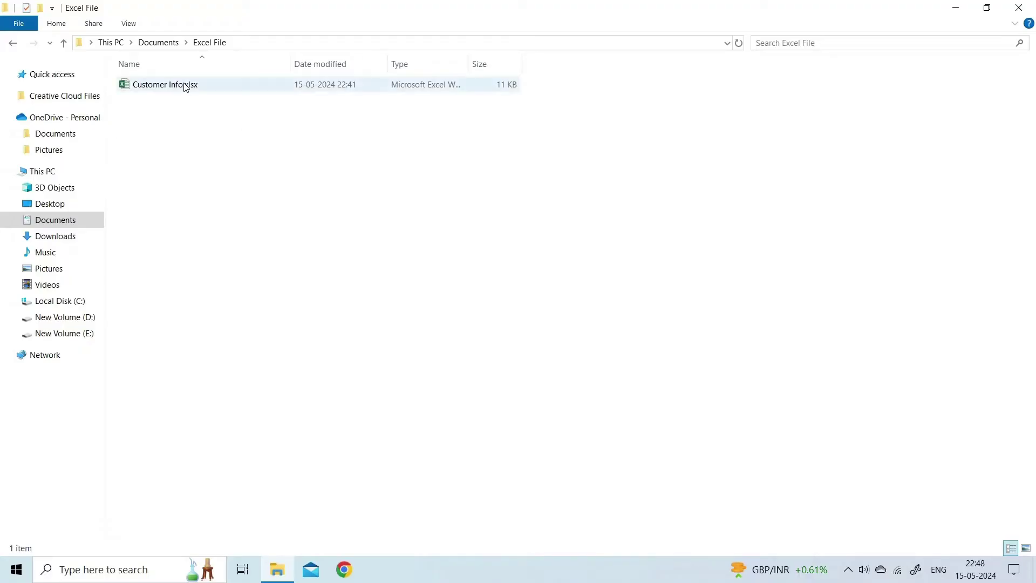
# - Rename Customer Info.xlsx to 'Customer Information' in File Explorer
pyautogui.click(185, 87)
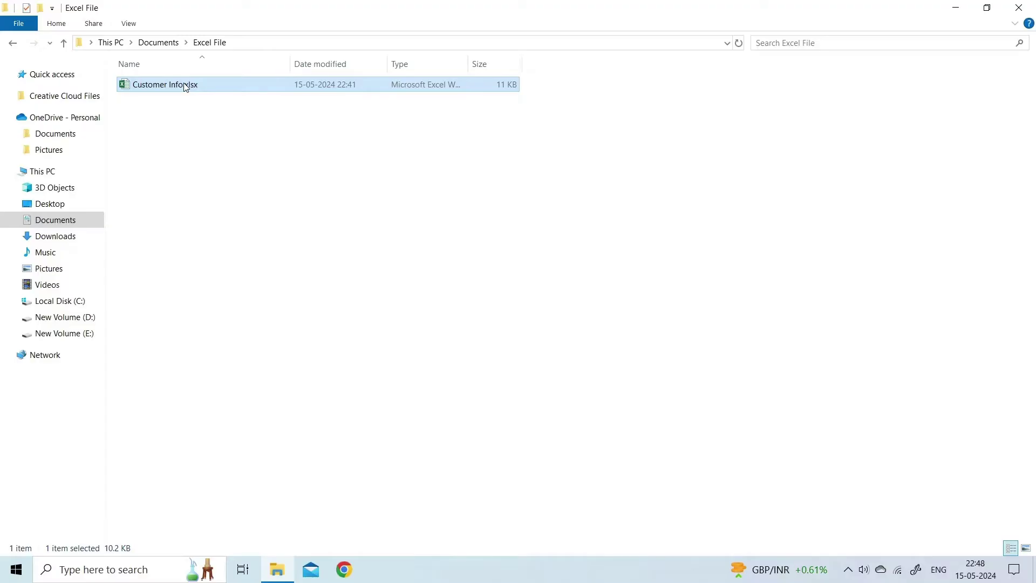
pyautogui.rightClick(185, 86)
pyautogui.click(220, 385)
pyautogui.write('rmation')
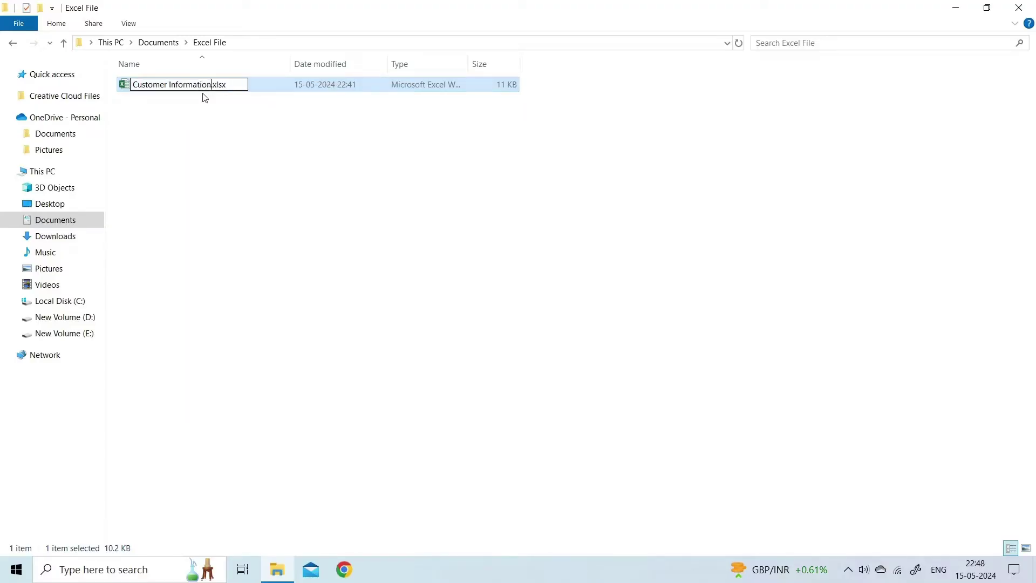
pyautogui.click(210, 123)
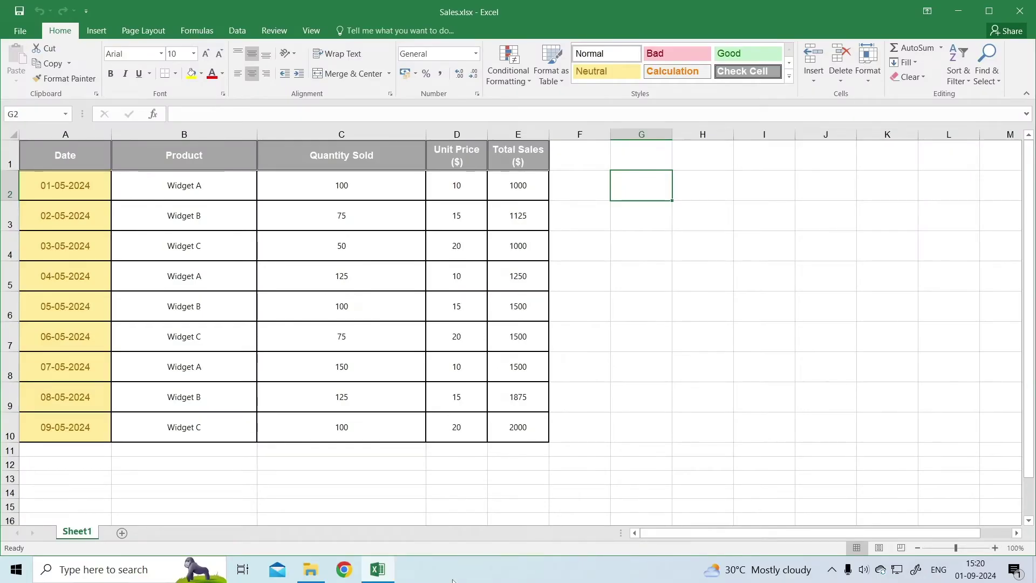
# - Set the Trust Center macro setting to 'Enable all macros'
pyautogui.click(20, 30)
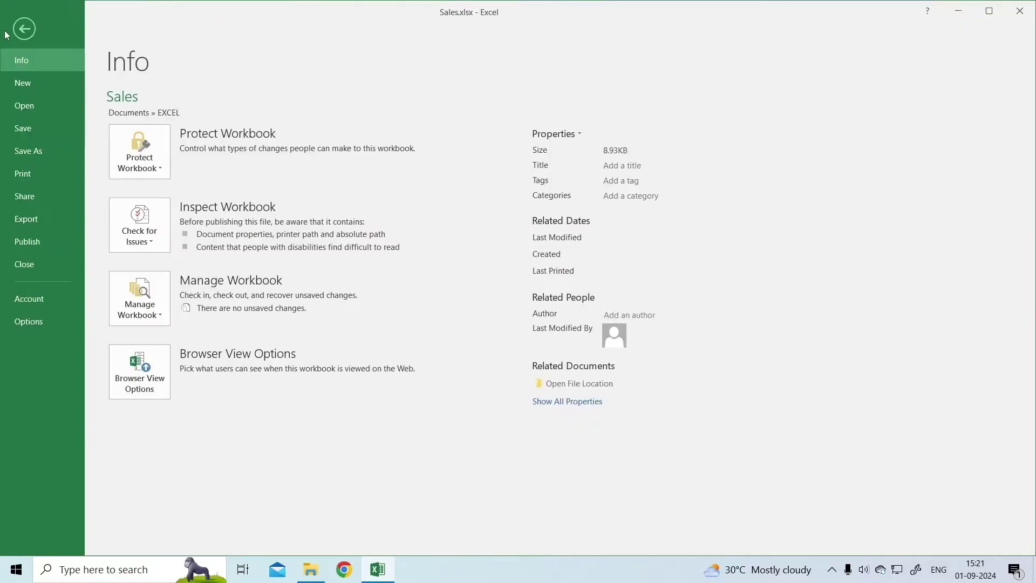
pyautogui.click(32, 326)
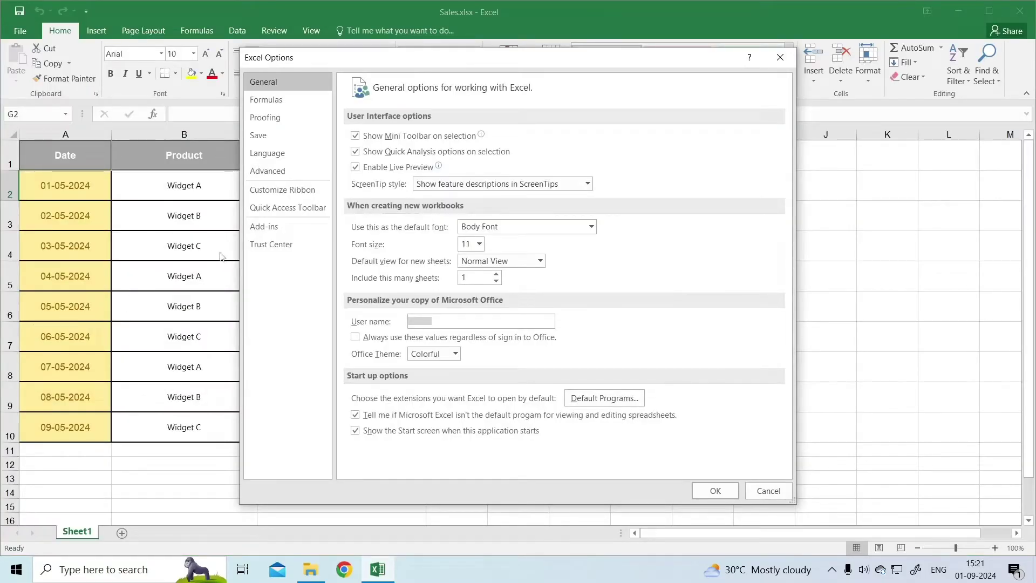
pyautogui.click(270, 245)
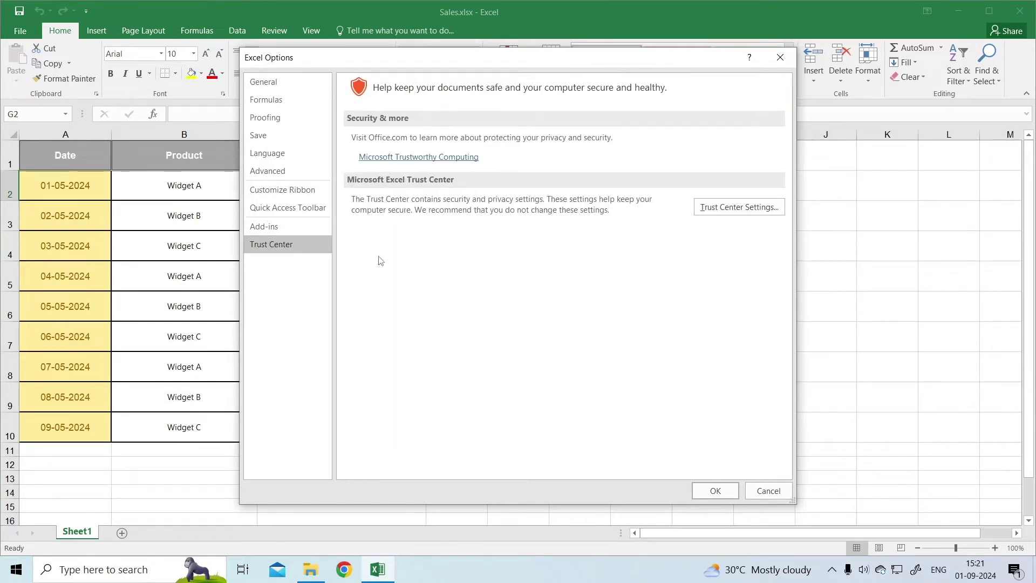
pyautogui.click(713, 208)
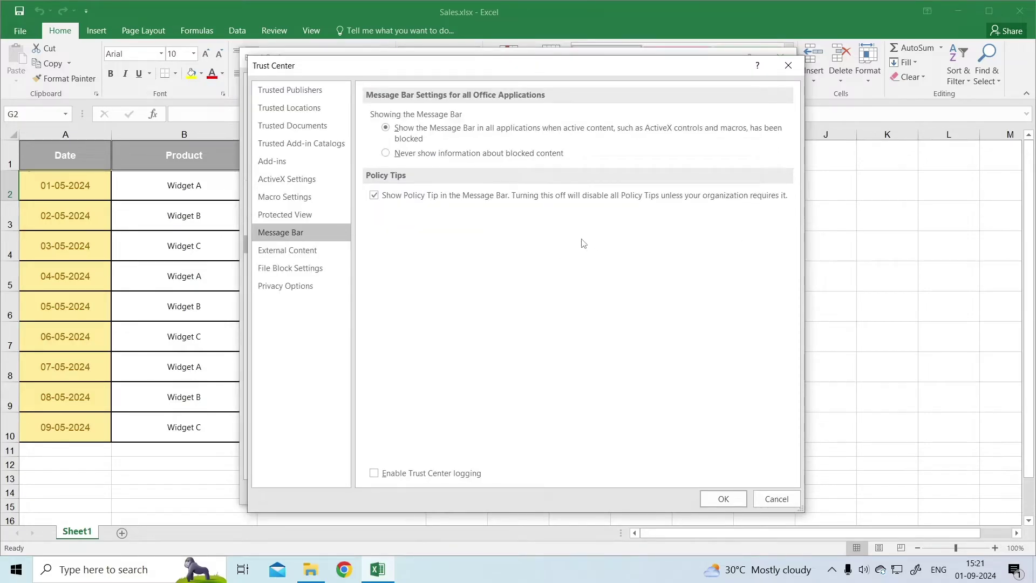
pyautogui.click(299, 199)
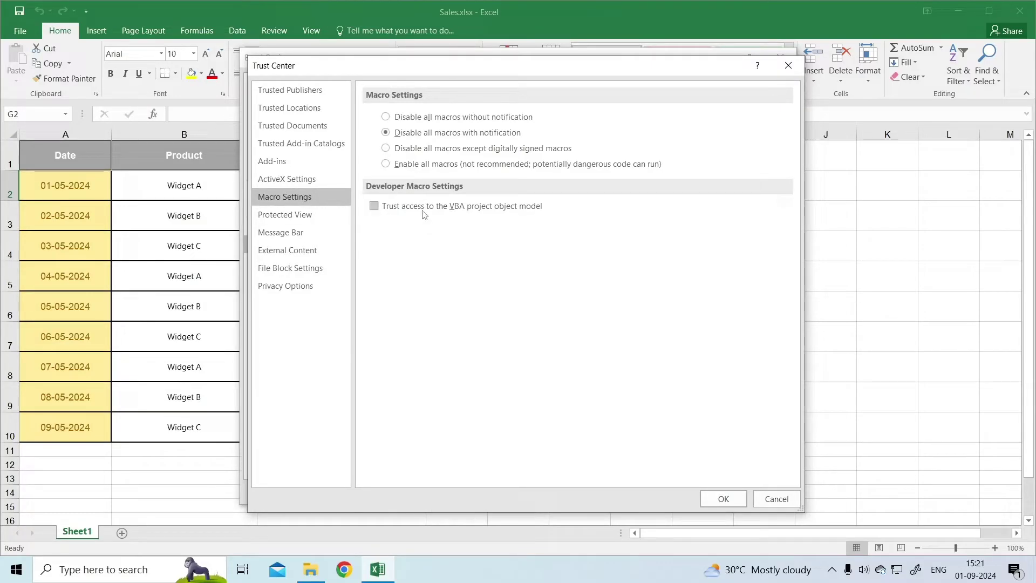
pyautogui.click(387, 164)
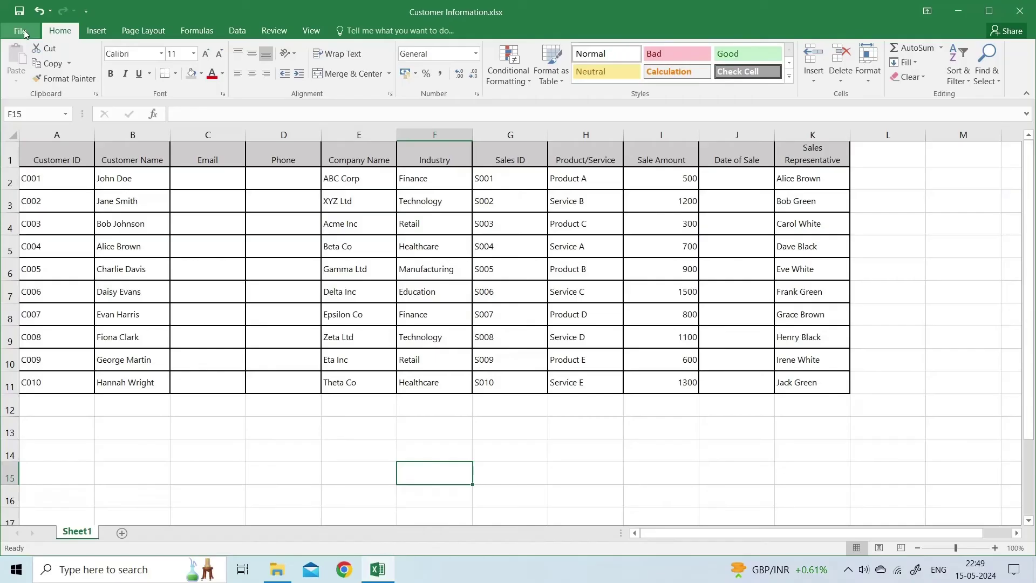
pyautogui.click(24, 31)
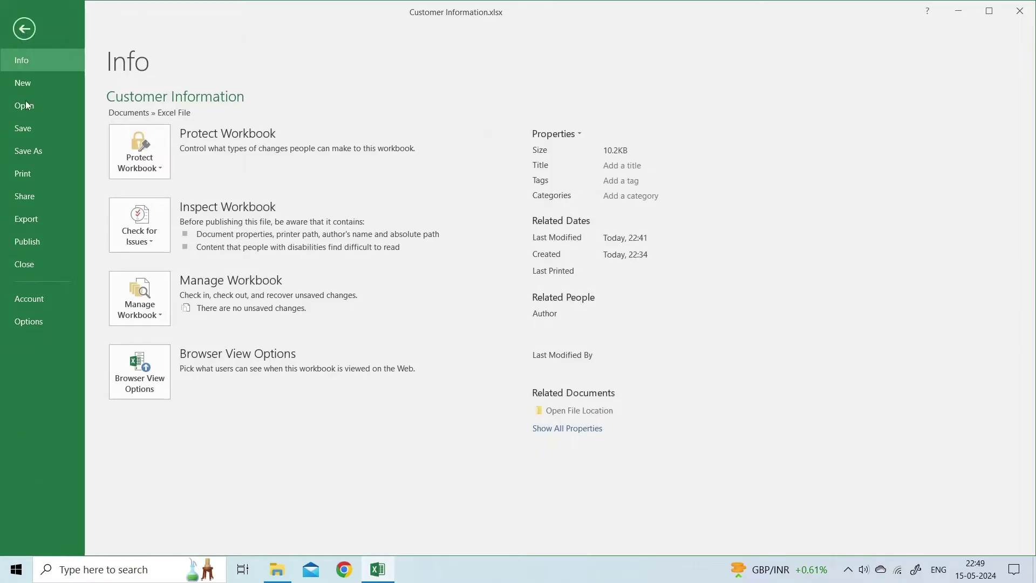
pyautogui.click(32, 321)
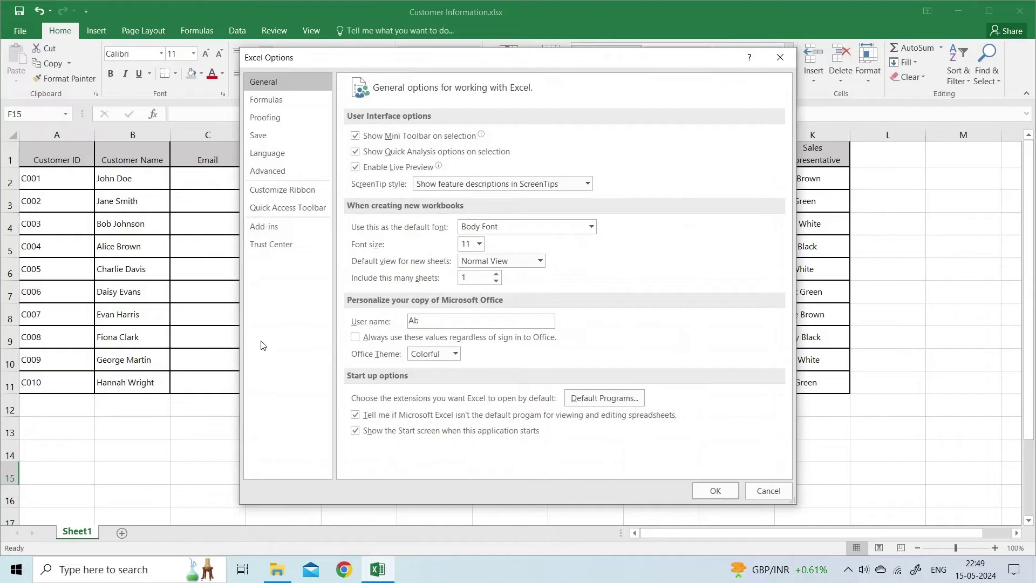
pyautogui.click(269, 136)
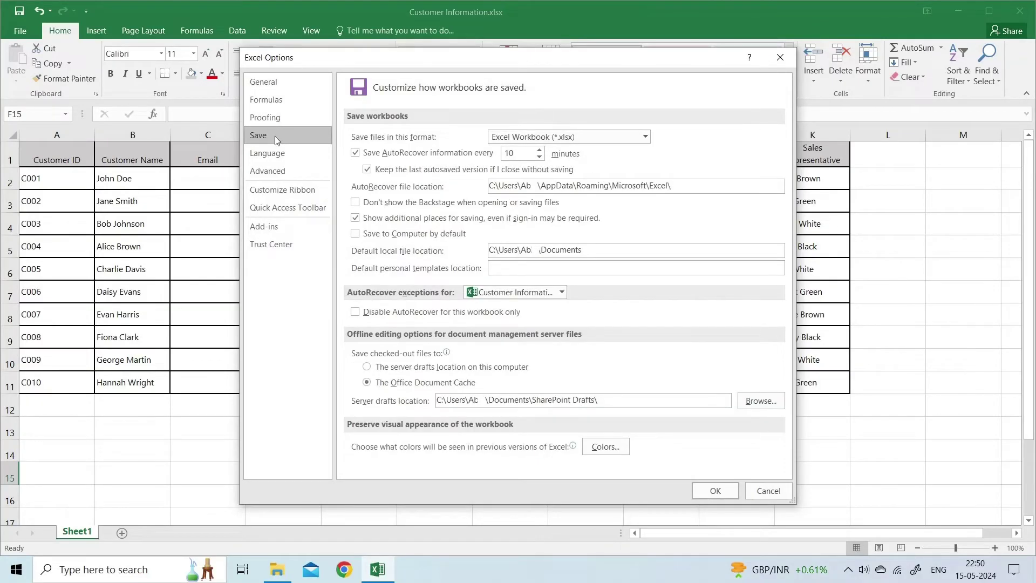
pyautogui.click(646, 138)
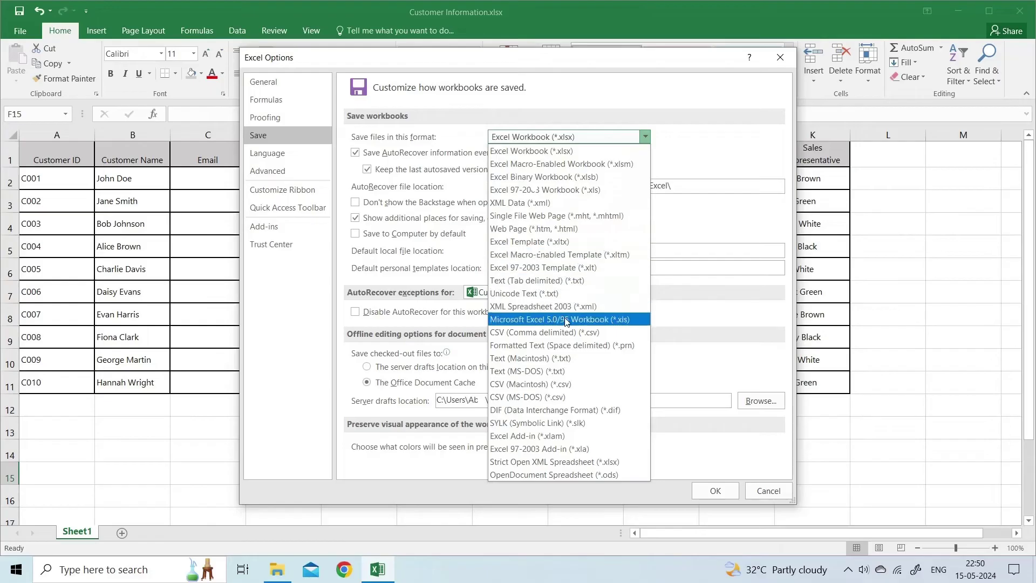
pyautogui.click(570, 152)
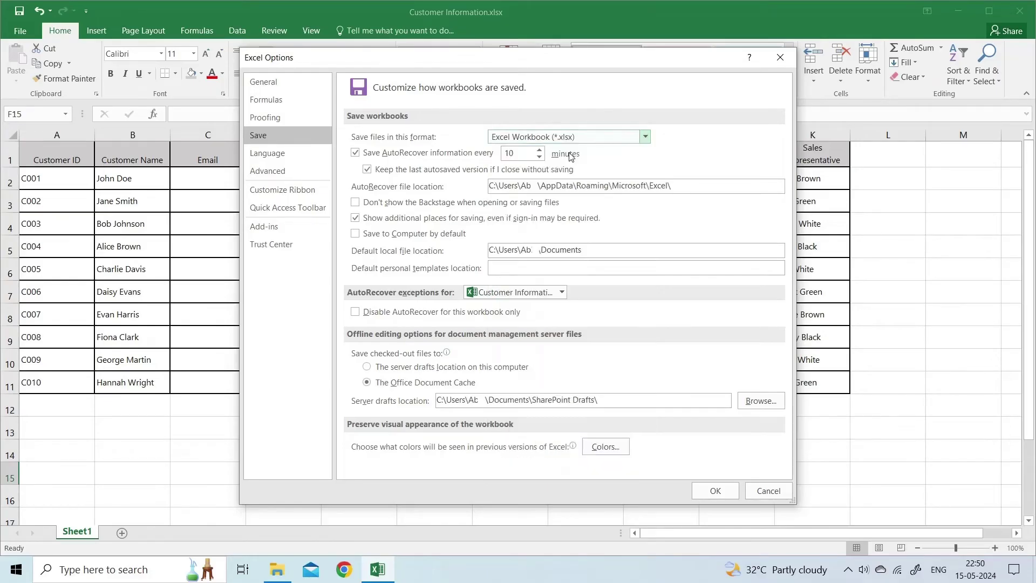
pyautogui.click(715, 490)
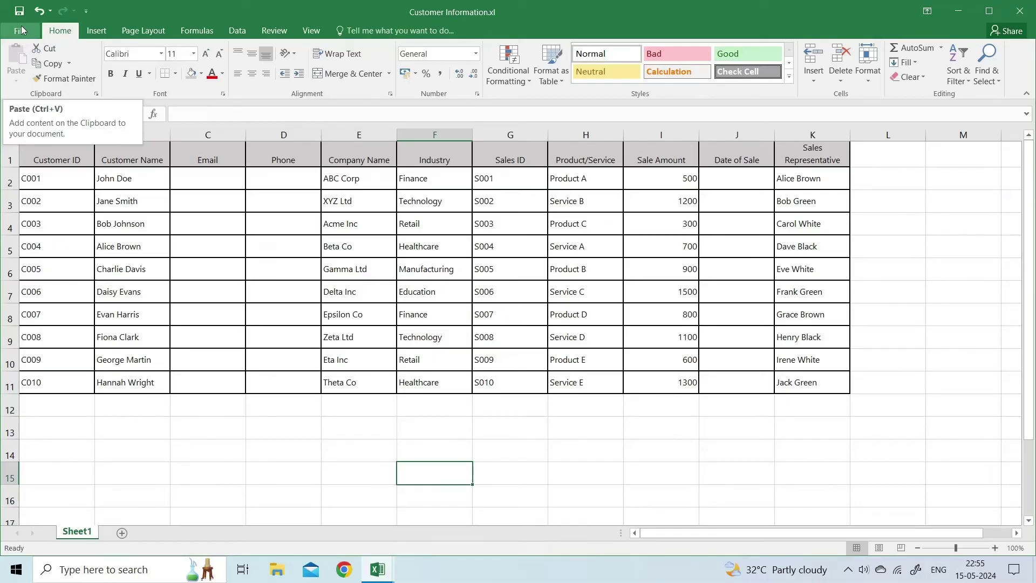
# - Browse to and select Customer Information.xlsx from the Open page
pyautogui.click(20, 30)
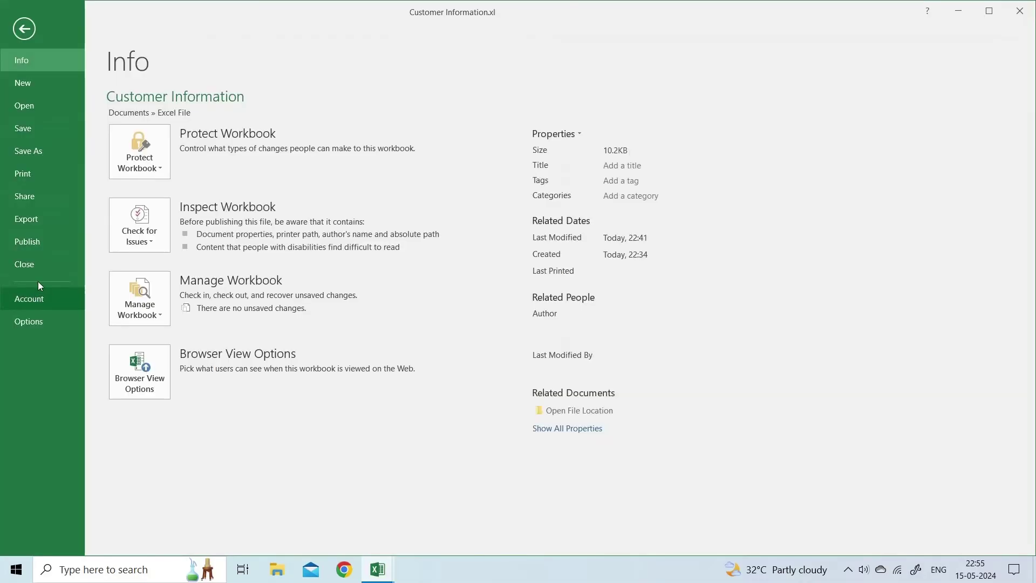
pyautogui.click(37, 109)
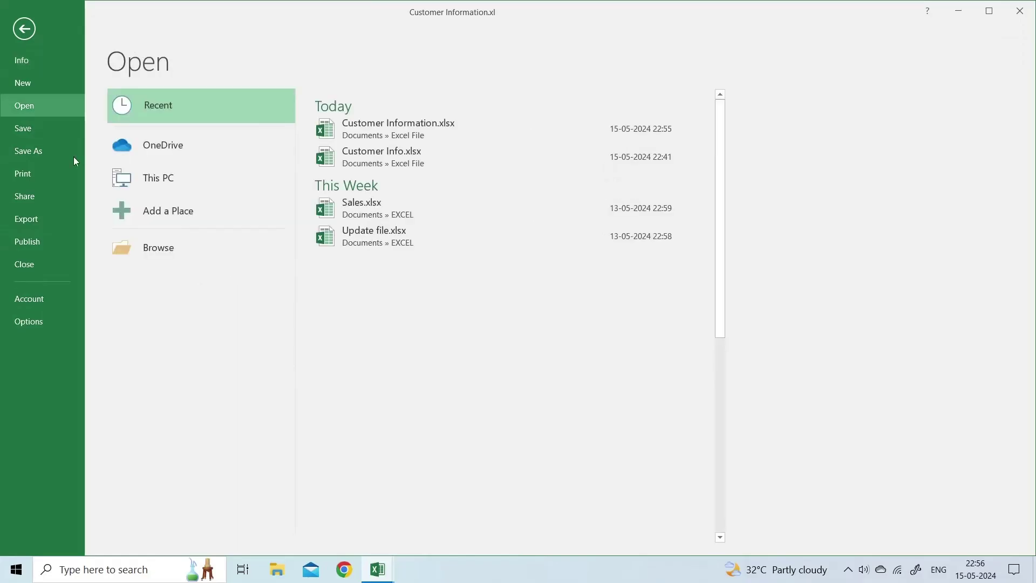
pyautogui.click(176, 253)
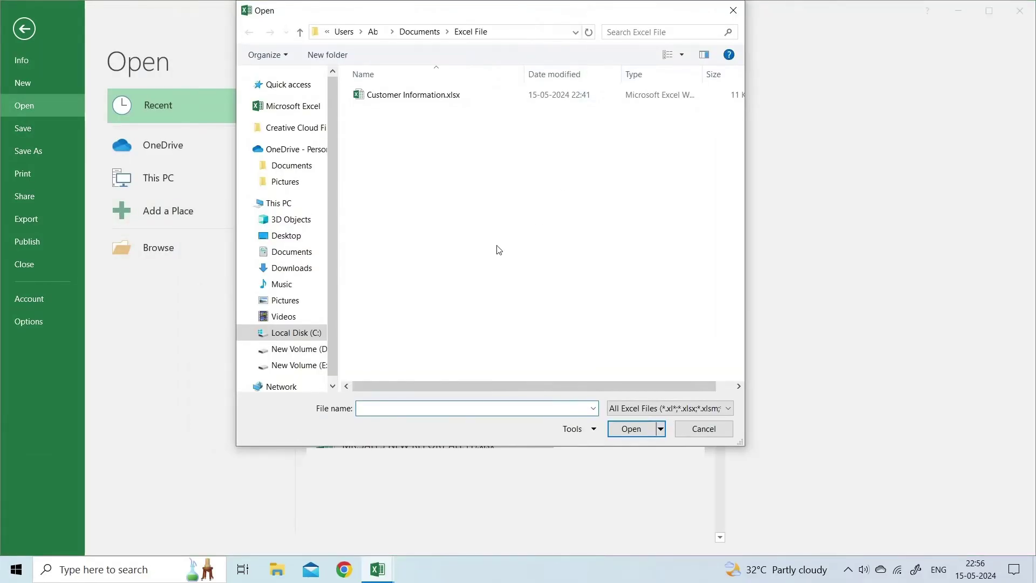
pyautogui.click(410, 95)
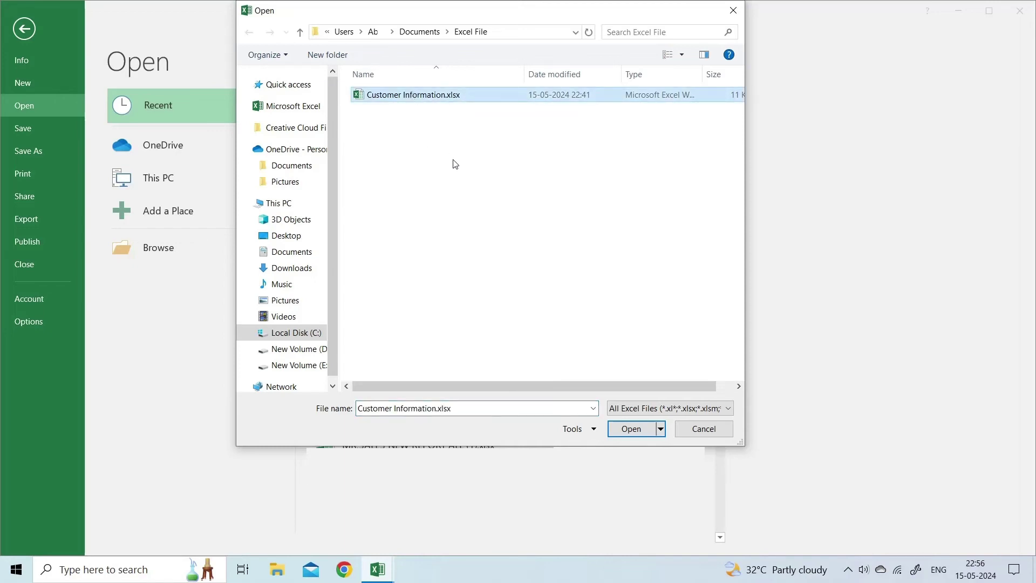
# - Open the workbook with 'Open and Repair', choosing Repair
pyautogui.click(660, 429)
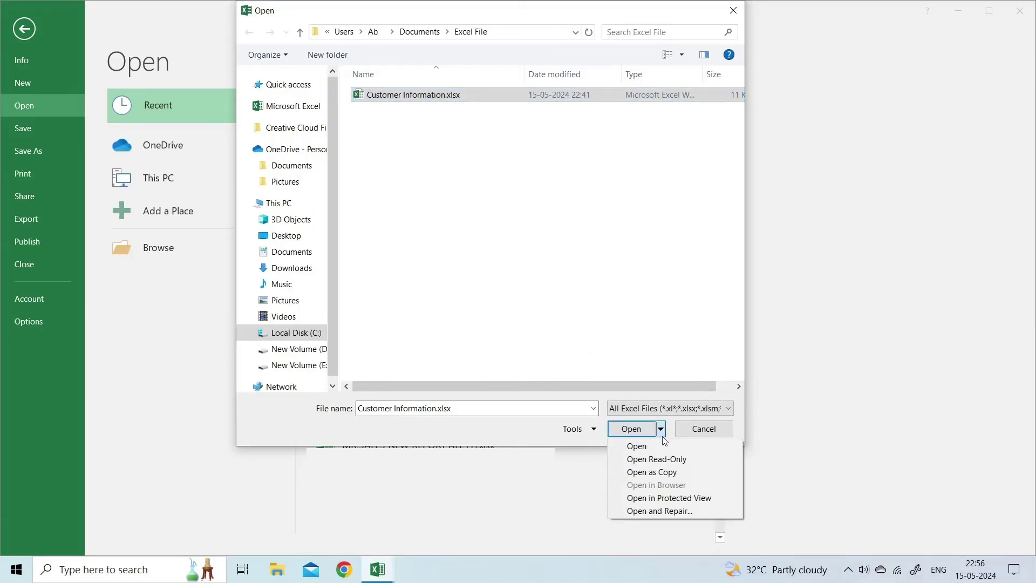
pyautogui.click(671, 514)
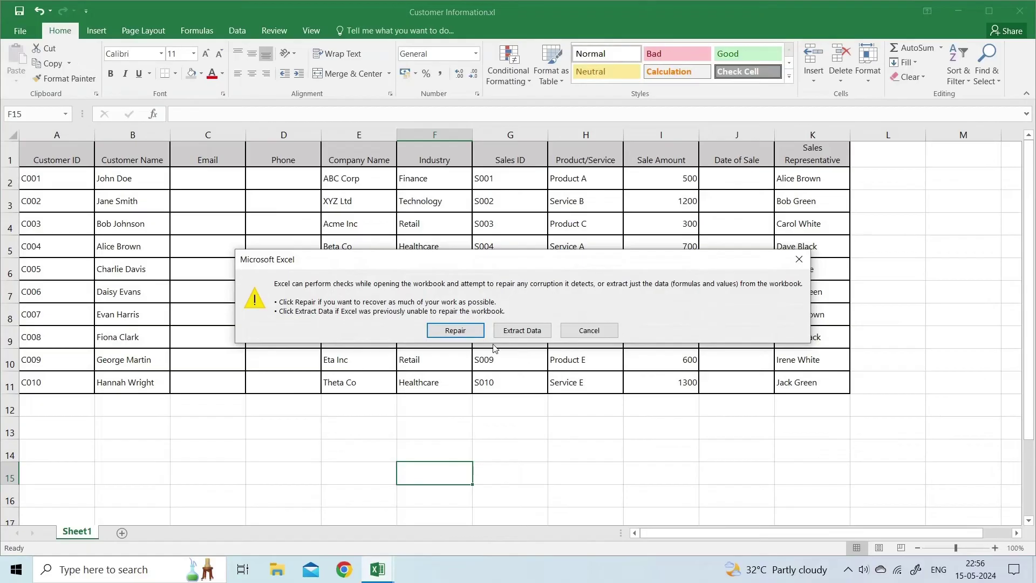
pyautogui.click(466, 333)
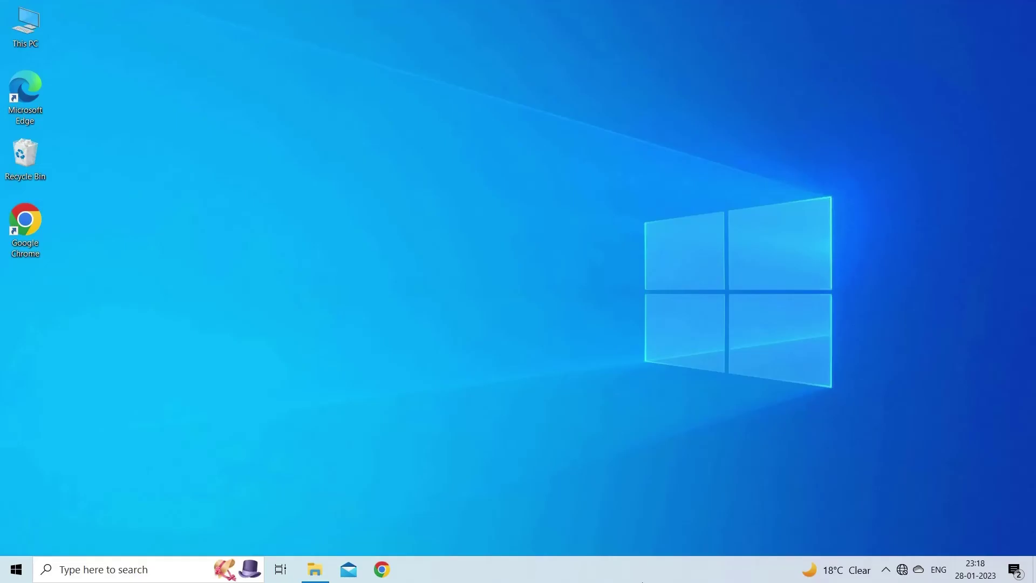